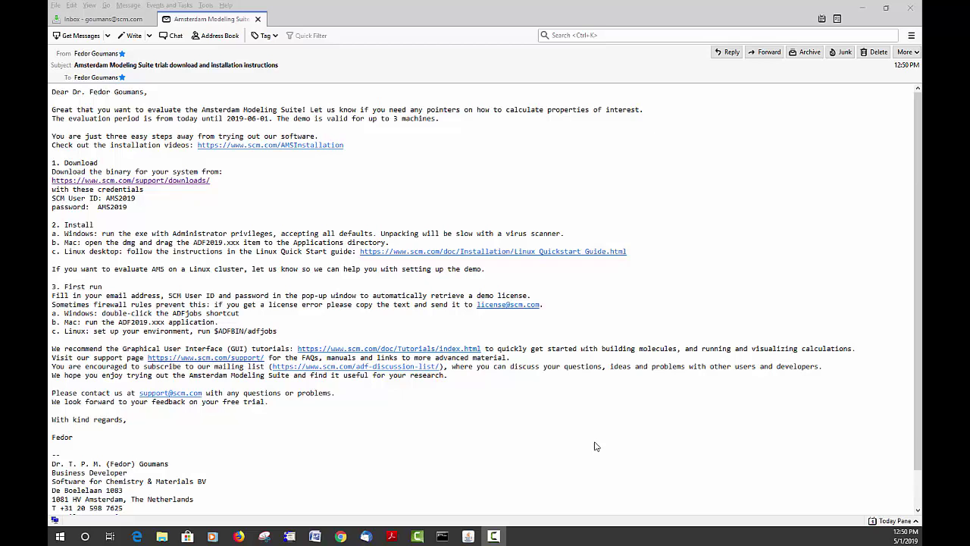
Start the Windows installer download from the SCM downloads page, then return to the trial instructions email
{"action": "left_click", "coordinate": [182, 190]}
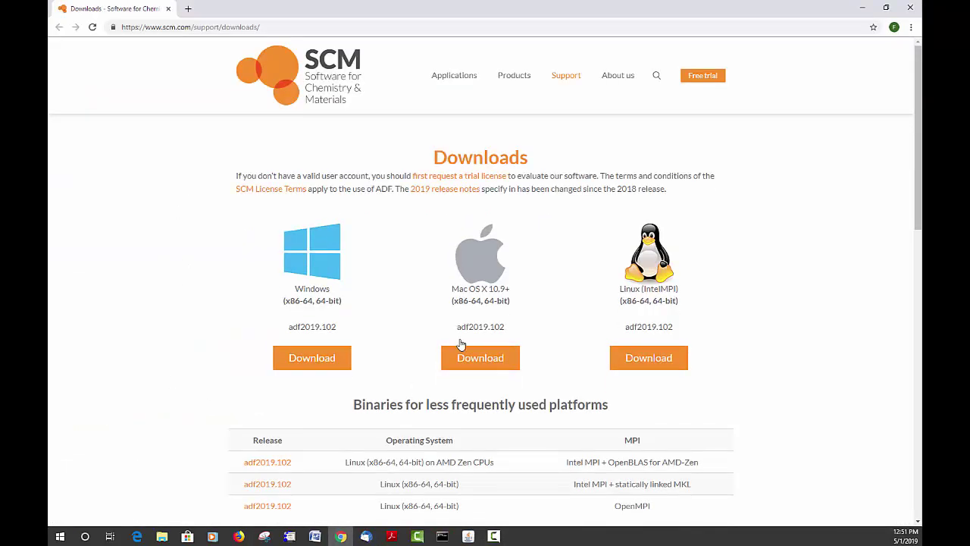
{"action": "left_click", "coordinate": [324, 365]}
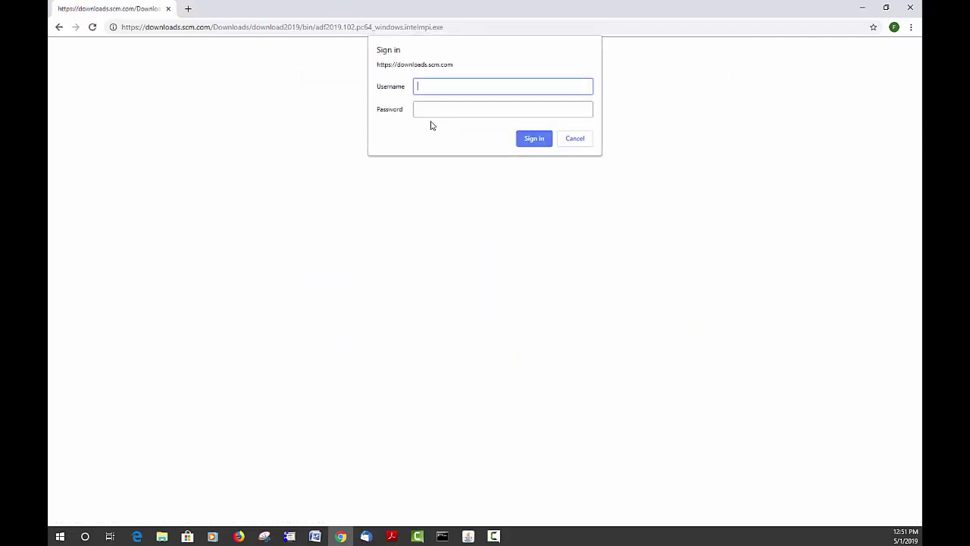
{"action": "left_click", "coordinate": [366, 537]}
{"action": "left_click", "coordinate": [429, 474]}
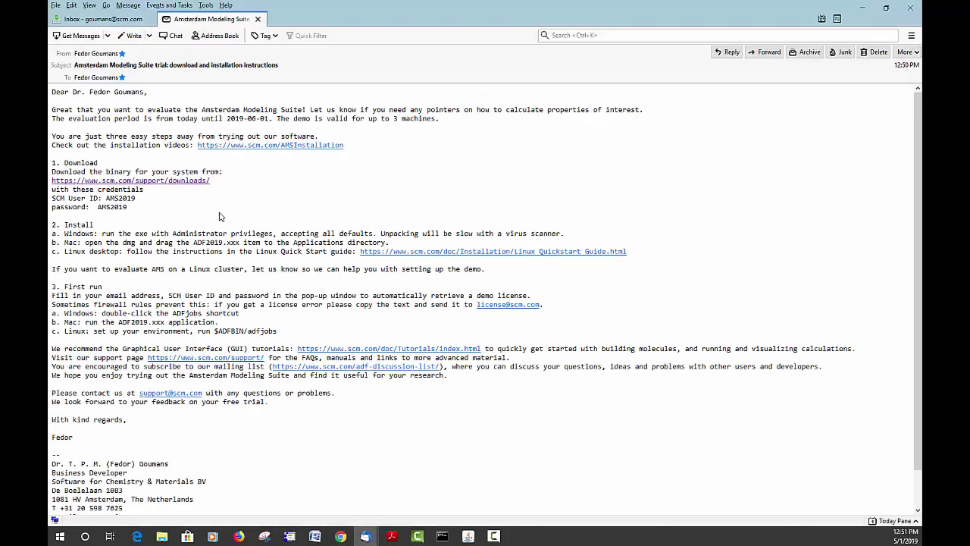
Copy the SCM User ID from the email into the download sign-in Username field
{"action": "left_click_drag", "start_coordinate": [136, 198], "coordinate": [106, 198]}
{"action": "left_click", "coordinate": [107, 197]}
{"action": "left_click_drag", "start_coordinate": [107, 197], "coordinate": [137, 198]}
{"action": "key", "text": "ctrl+c"}
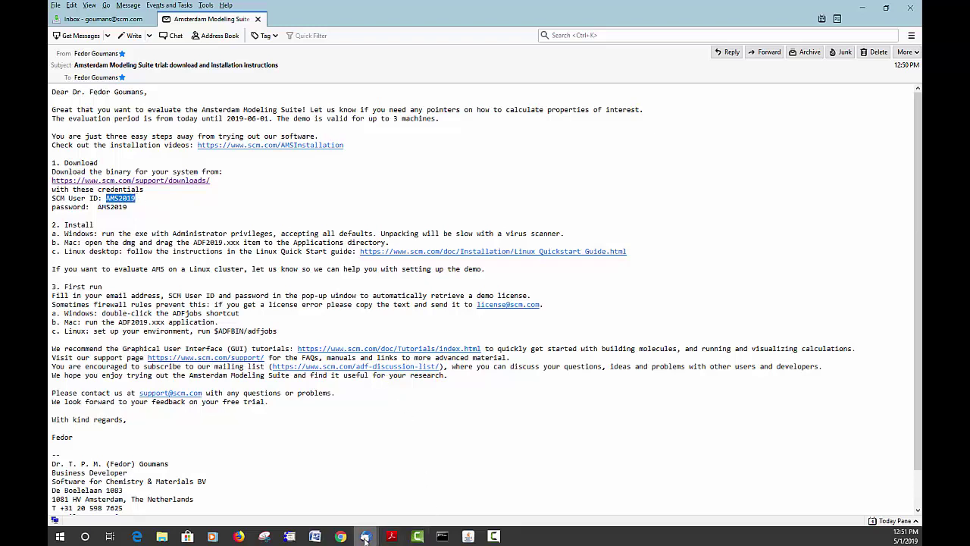
{"action": "left_click", "coordinate": [357, 490]}
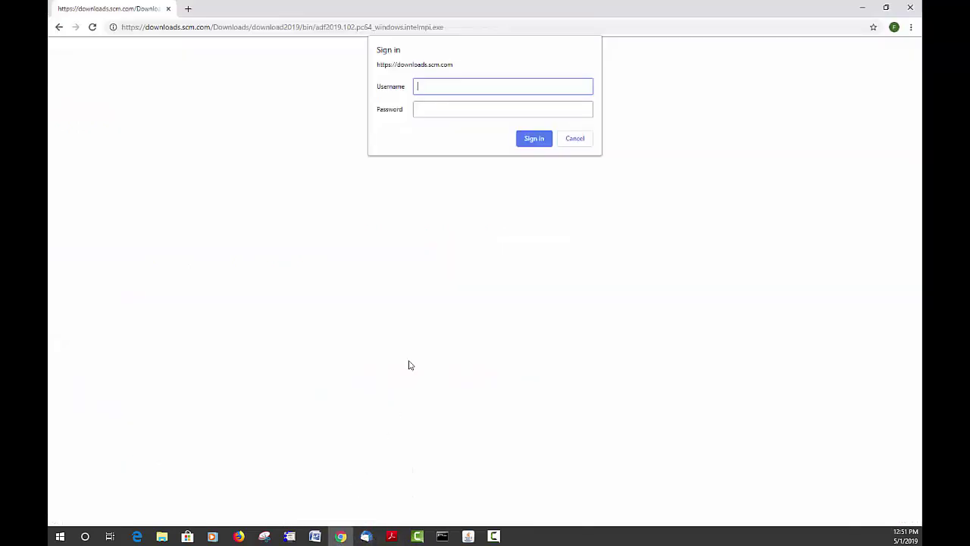
{"action": "key", "text": "ctrl+v"}
{"action": "left_click", "coordinate": [434, 108]}
Paste the account password to complete sign-in and get the ADF installer
{"action": "key", "text": "ctrl+v"}
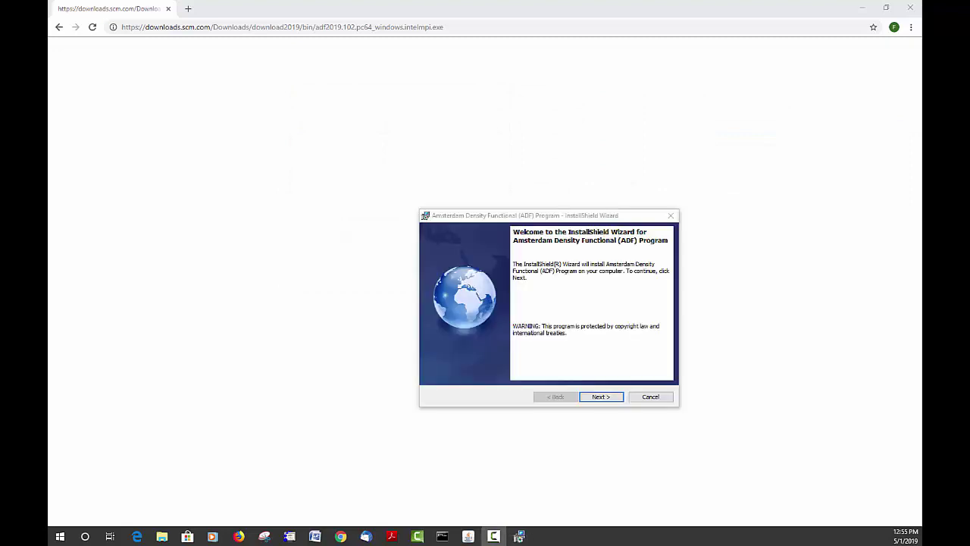
Keep default customer info and folders C:\ADF2019.102\, C:\ADF_DATA\, C:\SCMTMP\, then begin installing
{"action": "left_click", "coordinate": [610, 402]}
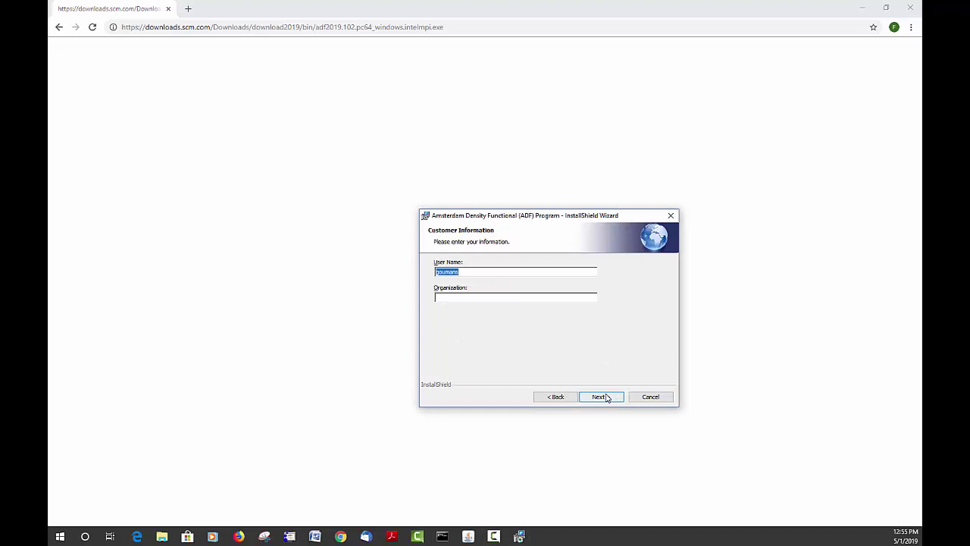
{"action": "left_click", "coordinate": [601, 396]}
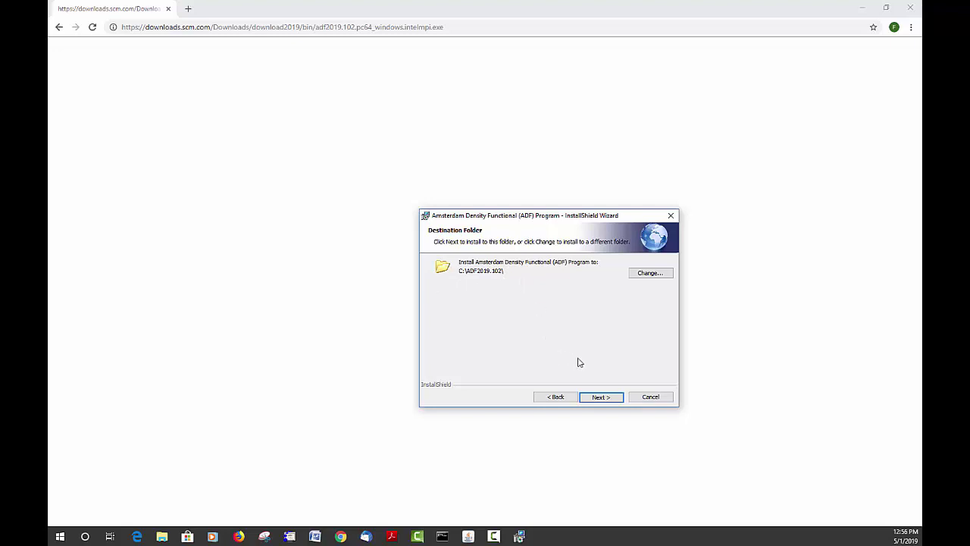
{"action": "left_click", "coordinate": [610, 401]}
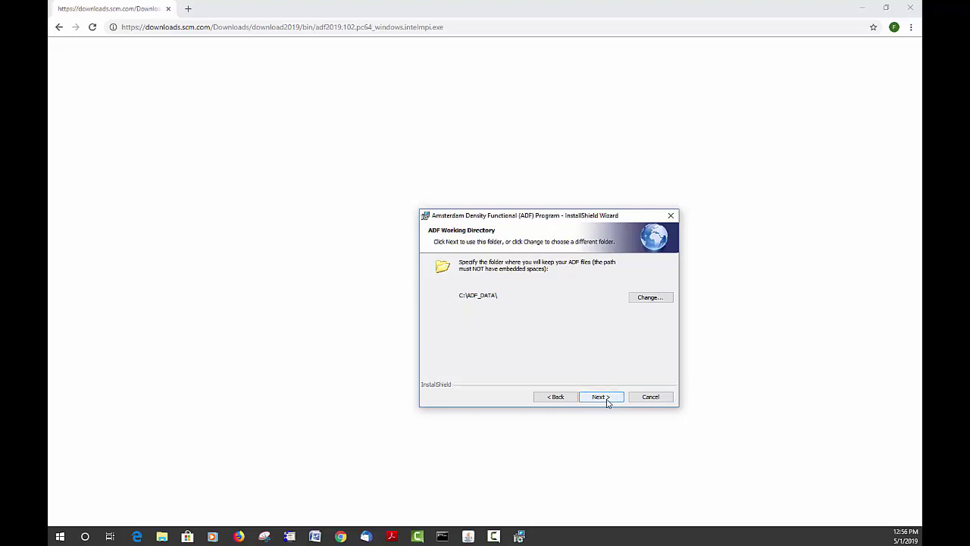
{"action": "left_click", "coordinate": [601, 396]}
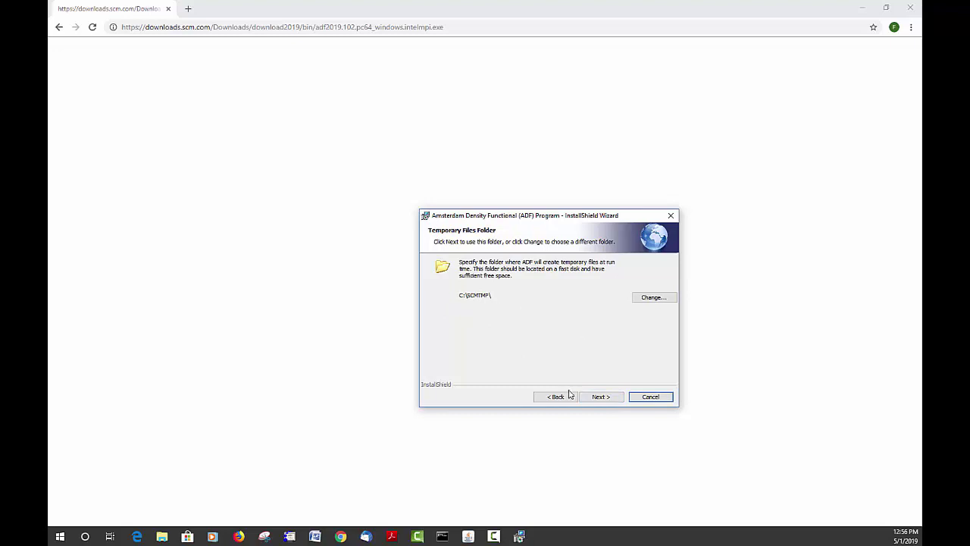
{"action": "left_click", "coordinate": [607, 400]}
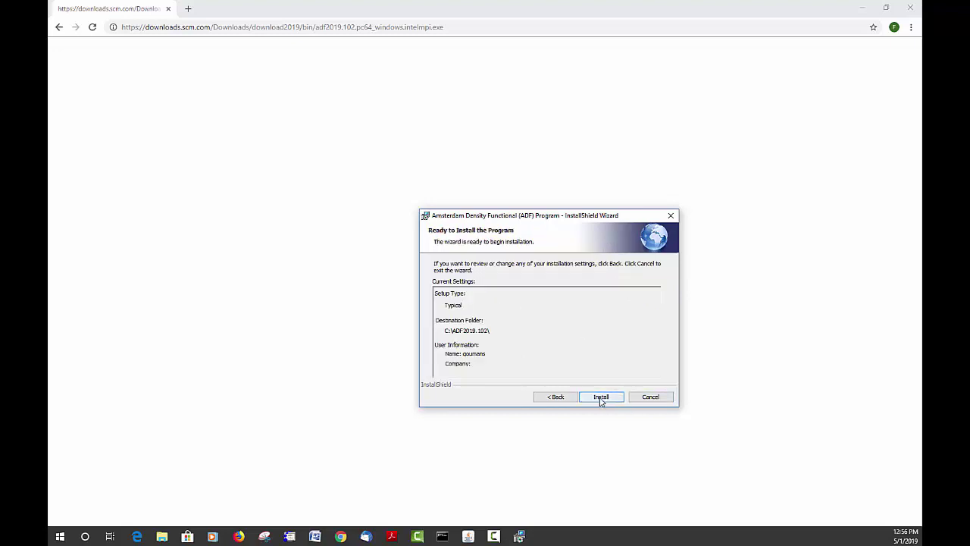
{"action": "left_click", "coordinate": [601, 398]}
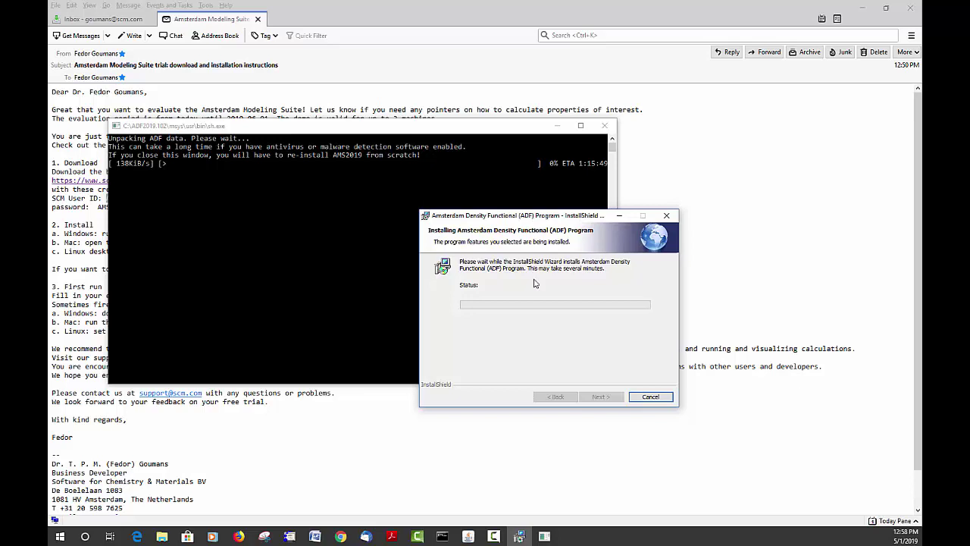
Watch the ADF data unpacking finish, then close the completed InstallShield Wizard with Finish
{"action": "left_click", "coordinate": [353, 130]}
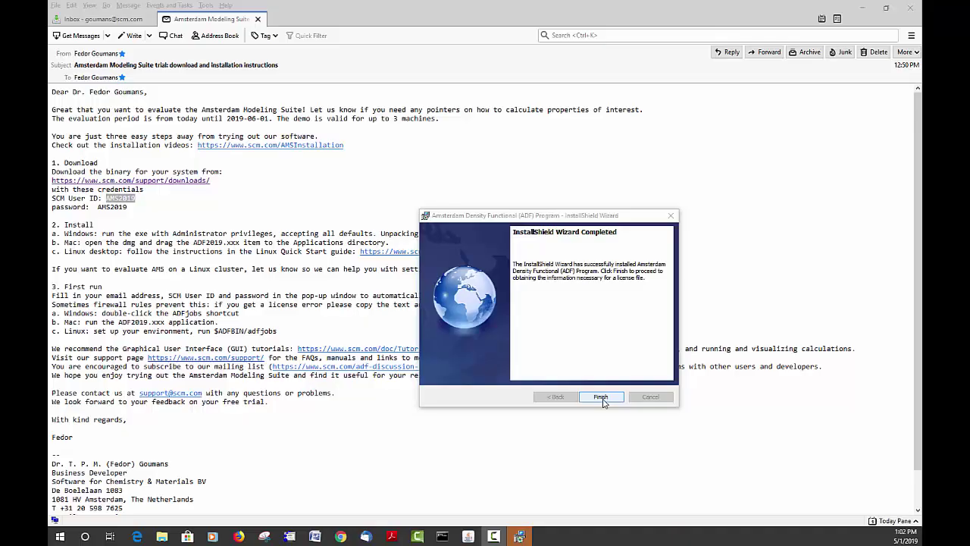
{"action": "left_click", "coordinate": [603, 401]}
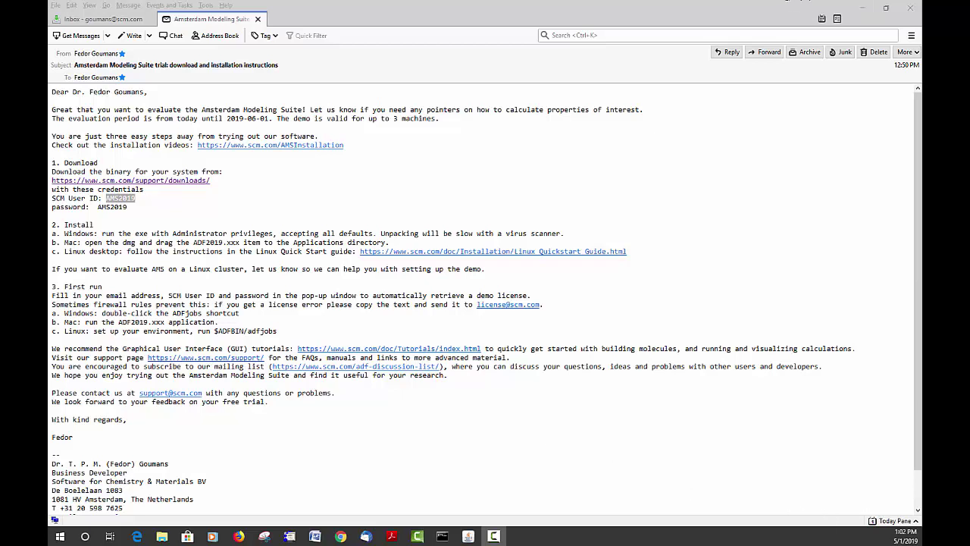
Launch ADFjobs and enter the SCM User ID from the email in Get License
{"action": "key", "text": "alt+Tab"}
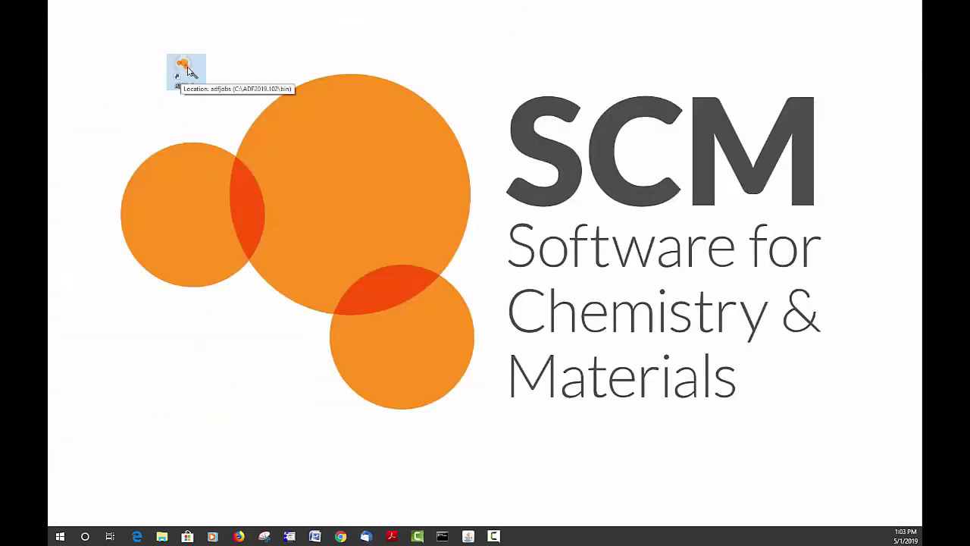
{"action": "double_click", "coordinate": [189, 71]}
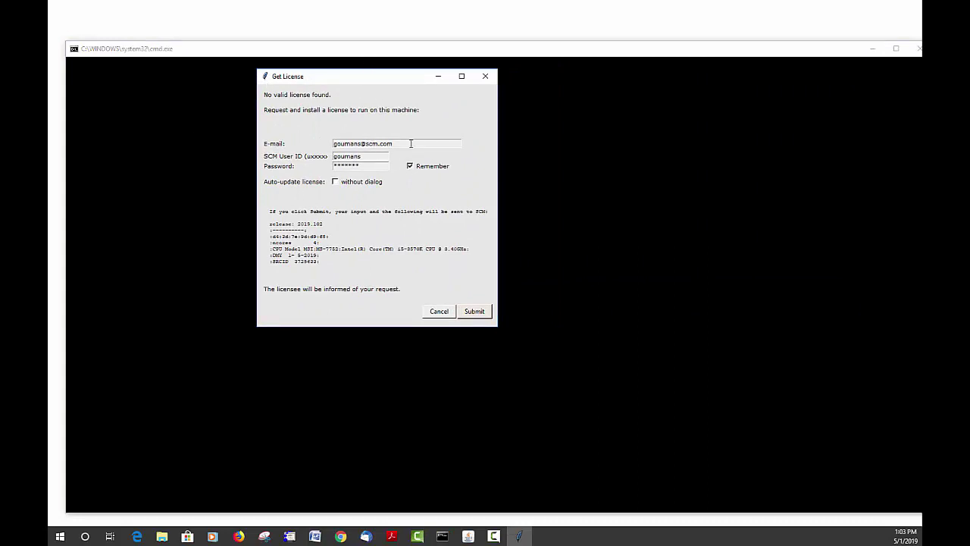
{"action": "double_click", "coordinate": [371, 156]}
{"action": "type", "text": "AMS2019"}
Replace the pre-filled Get License password with the account password from the email
{"action": "mouse_move", "coordinate": [366, 536]}
{"action": "left_click", "coordinate": [433, 509]}
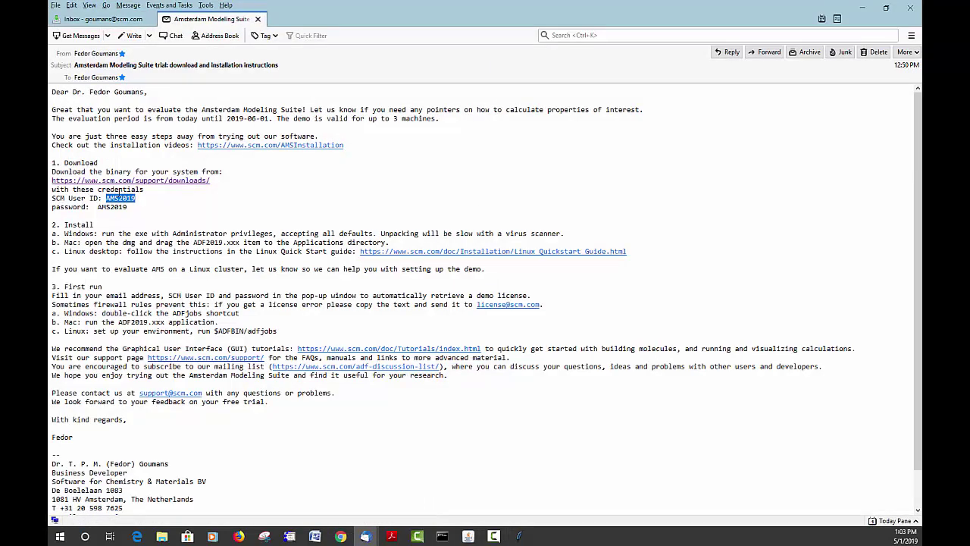
{"action": "left_click", "coordinate": [866, 6]}
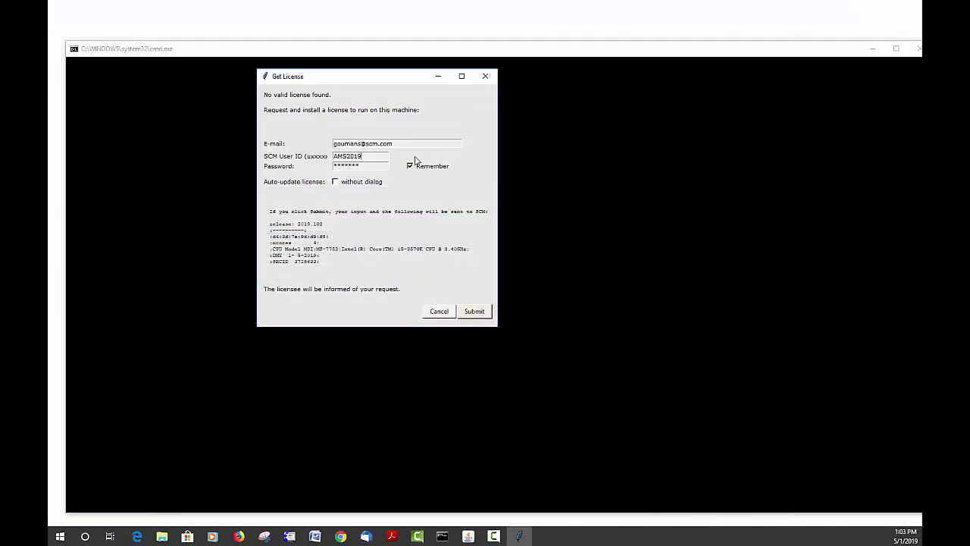
{"action": "left_click_drag", "start_coordinate": [368, 166], "coordinate": [276, 170]}
{"action": "type", "text": "****"}
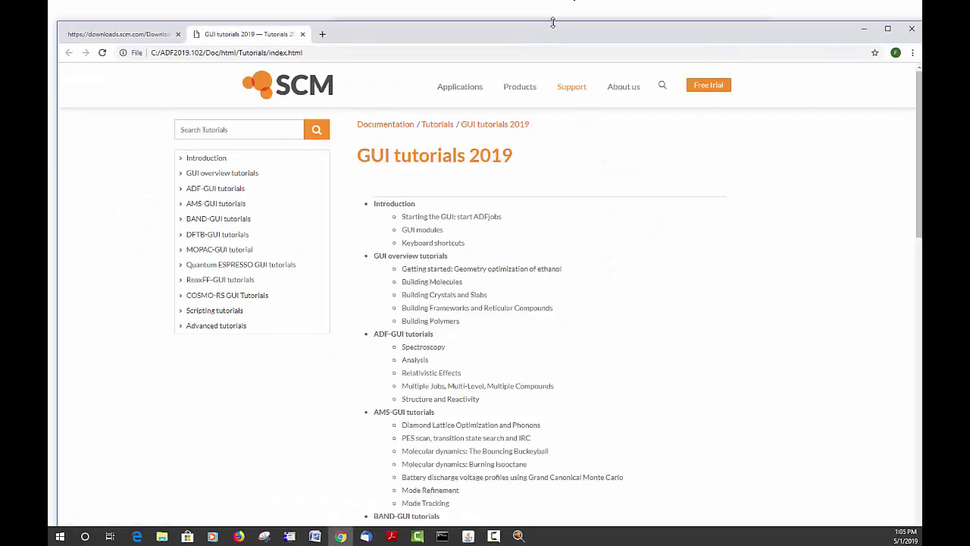
Browse the local GUI tutorials 2019 page and its file path, then bring ADFjobs forward
{"action": "left_click_drag", "start_coordinate": [552, 22], "coordinate": [538, 84]}
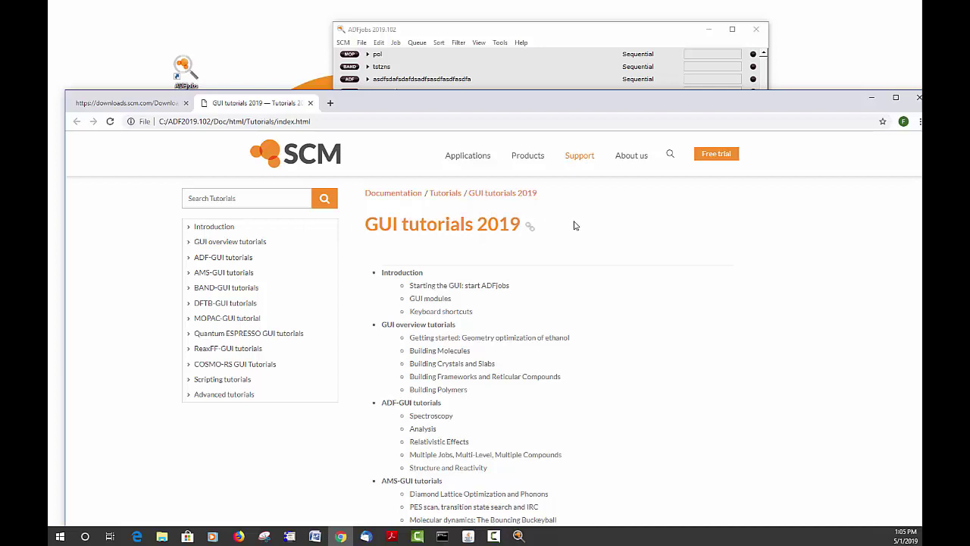
{"action": "left_click_drag", "start_coordinate": [158, 122], "coordinate": [348, 119]}
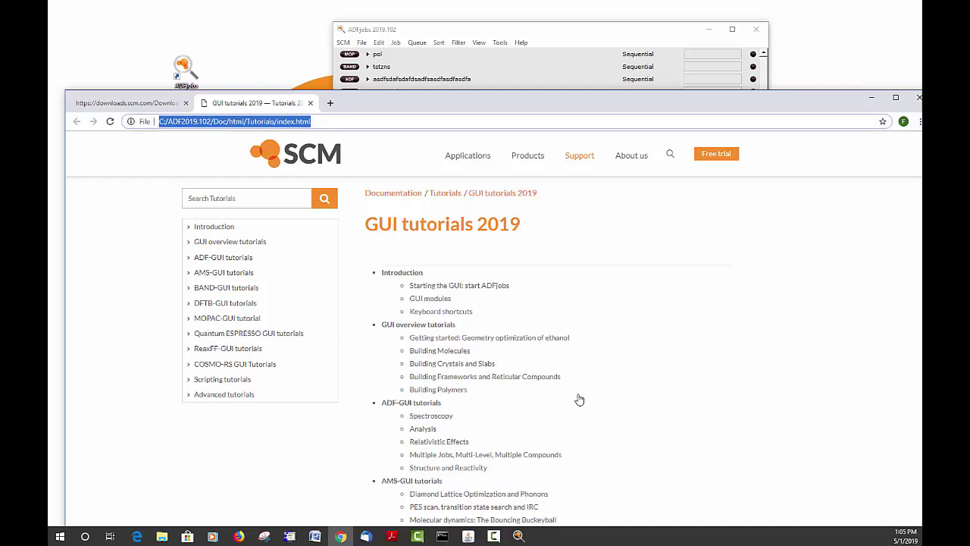
{"action": "scroll", "coordinate": [601, 401], "scroll_direction": "down", "scroll_amount": 2}
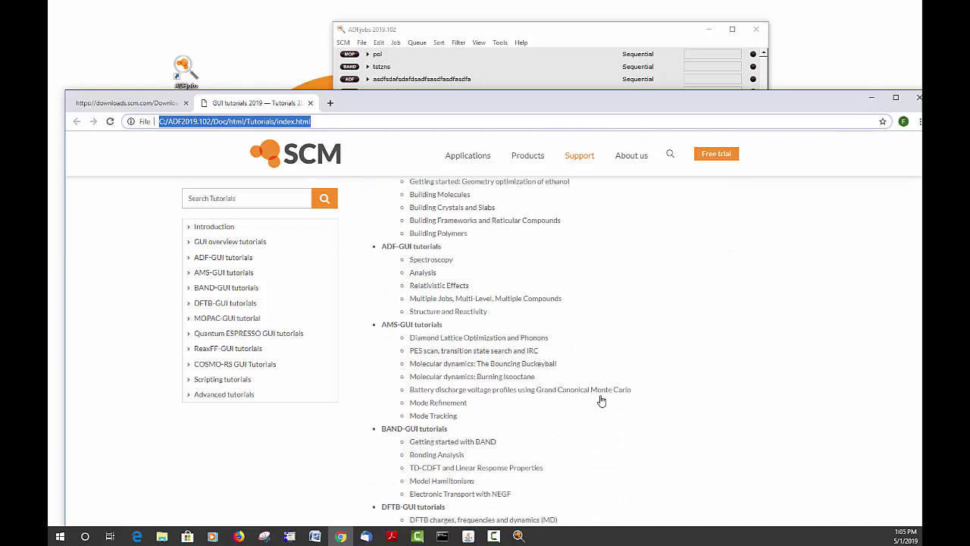
{"action": "scroll", "coordinate": [601, 401], "scroll_direction": "down", "scroll_amount": 3}
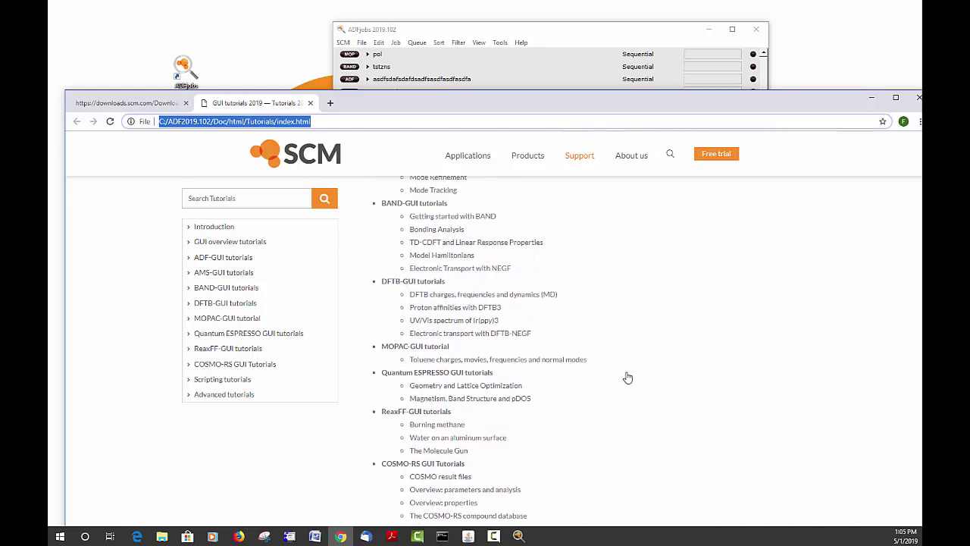
{"action": "scroll", "coordinate": [627, 378], "scroll_direction": "up", "scroll_amount": 5}
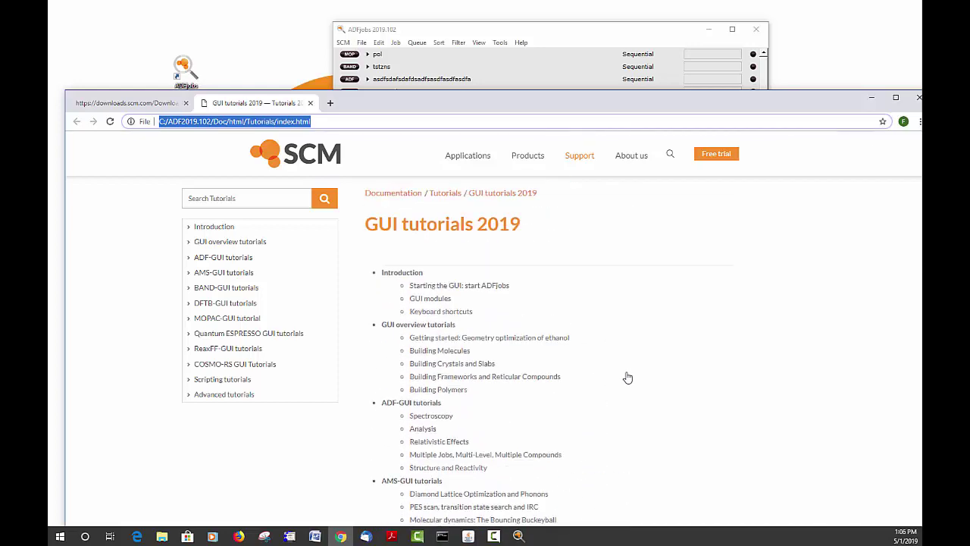
{"action": "key", "text": "alt+Tab"}
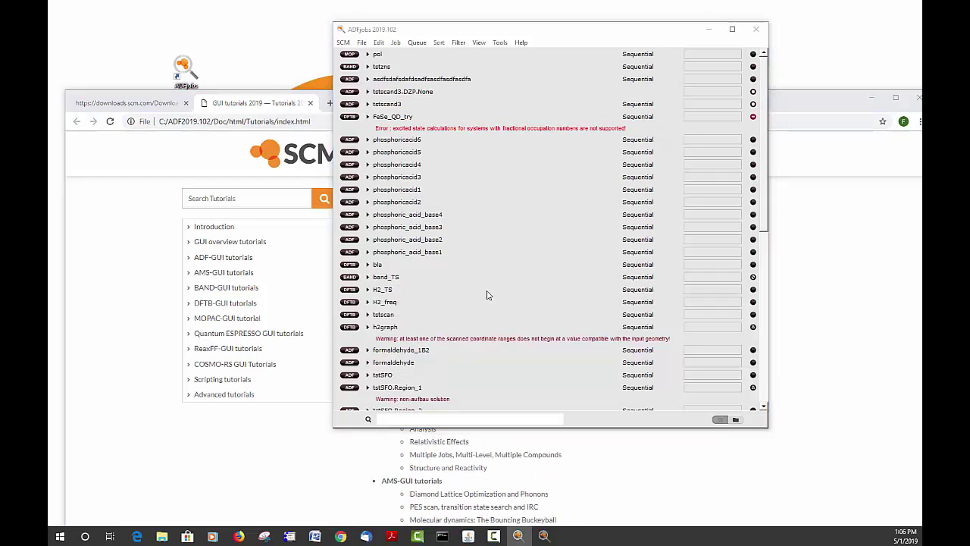